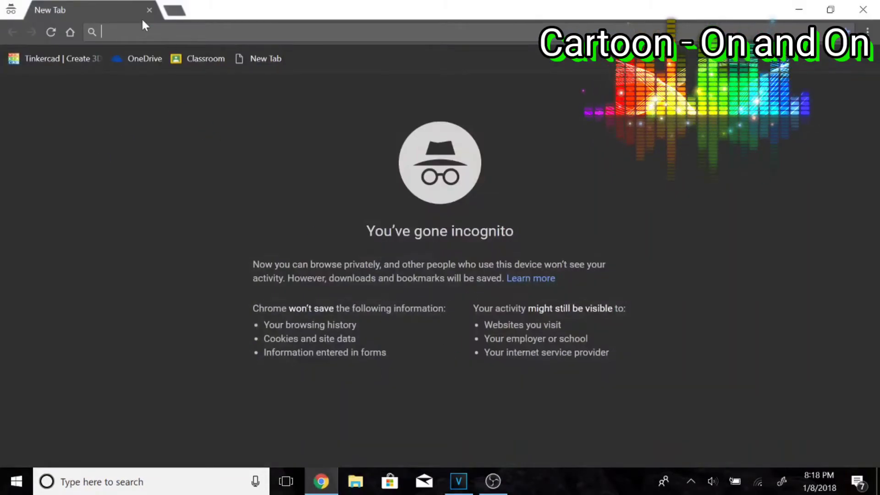
Go to minergate.com and download the MinerGate miner installer.
{"action": "type", "text": "minerg"}
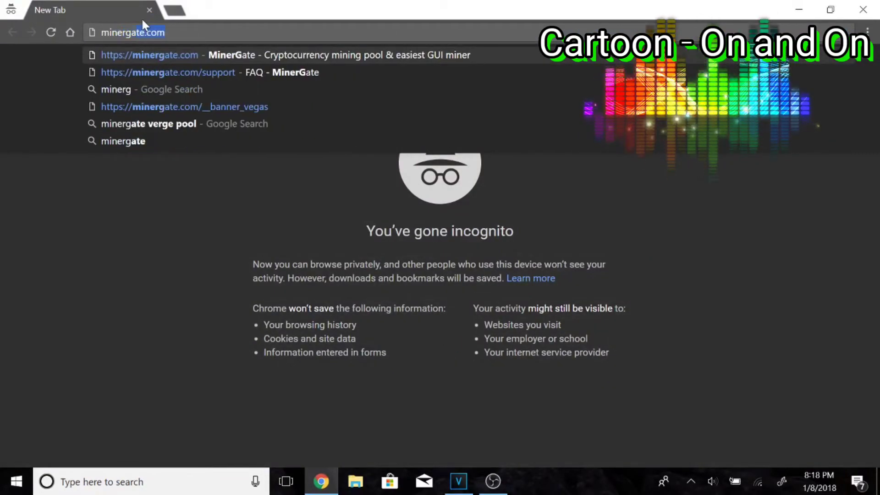
{"action": "key", "text": "Return"}
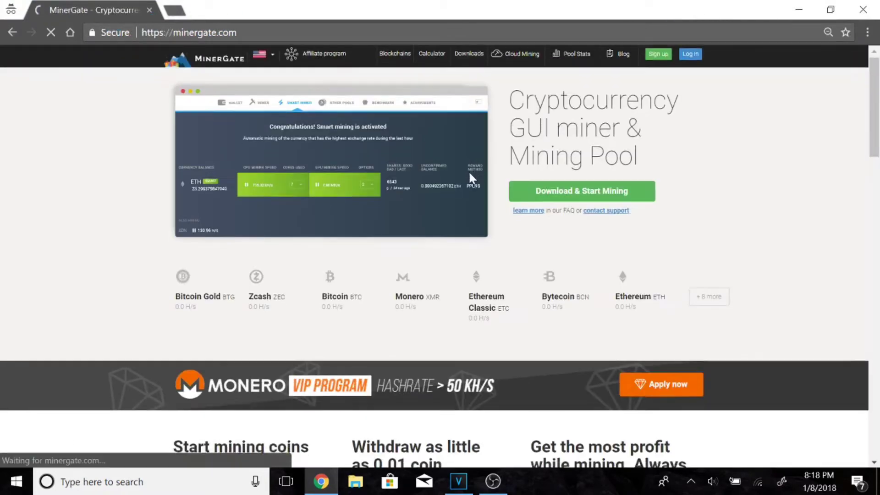
{"action": "scroll", "coordinate": [469, 171], "scroll_direction": "down", "scroll_amount": 9}
{"action": "scroll", "coordinate": [473, 178], "scroll_direction": "up", "scroll_amount": 7}
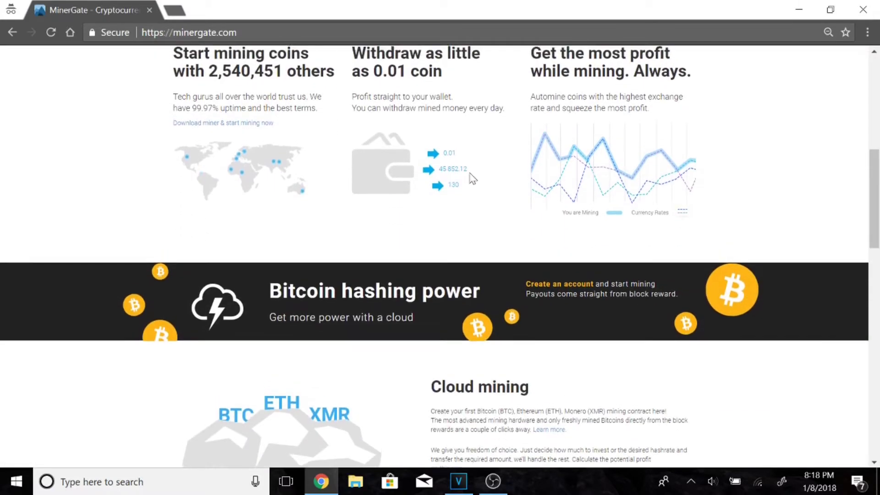
{"action": "scroll", "coordinate": [486, 179], "scroll_direction": "up", "scroll_amount": 2}
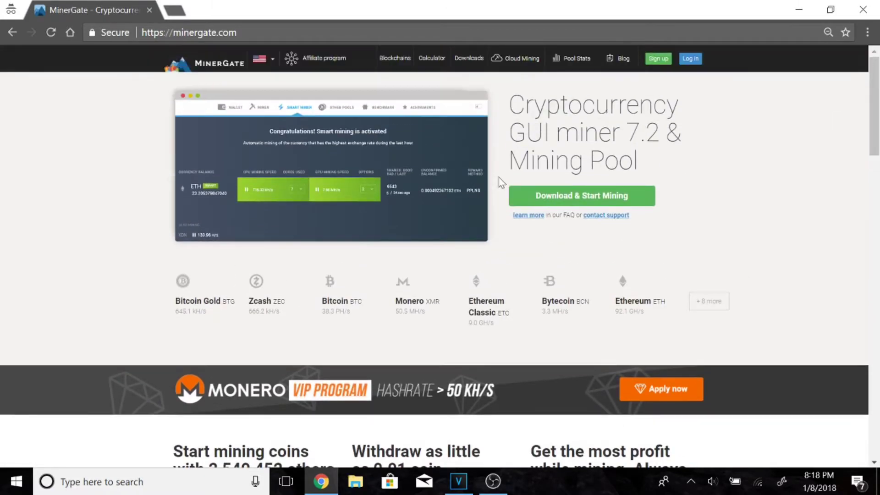
{"action": "left_click", "coordinate": [553, 196]}
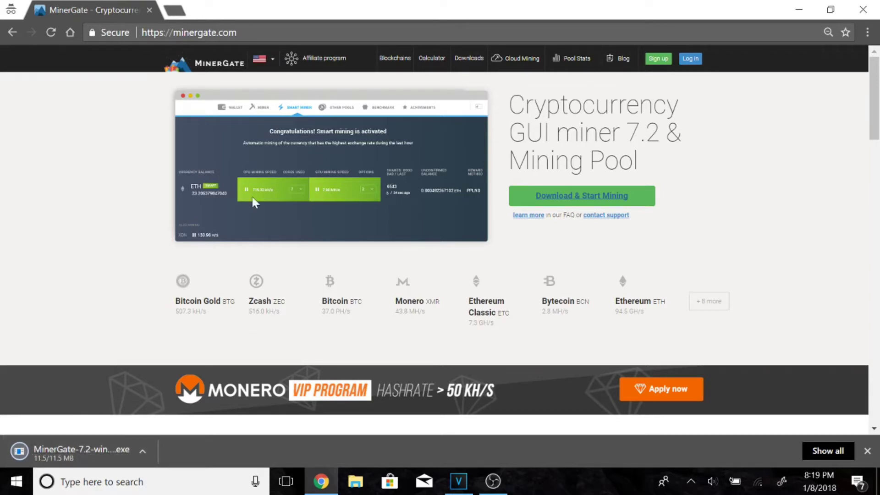
Run the downloaded MinerGate installer and accept its license agreement.
{"action": "left_click", "coordinate": [92, 449]}
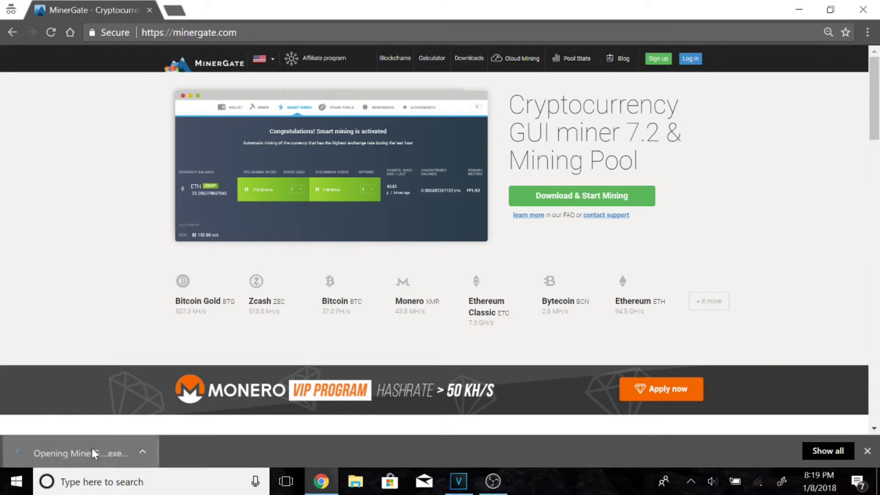
{"action": "left_click", "coordinate": [799, 10]}
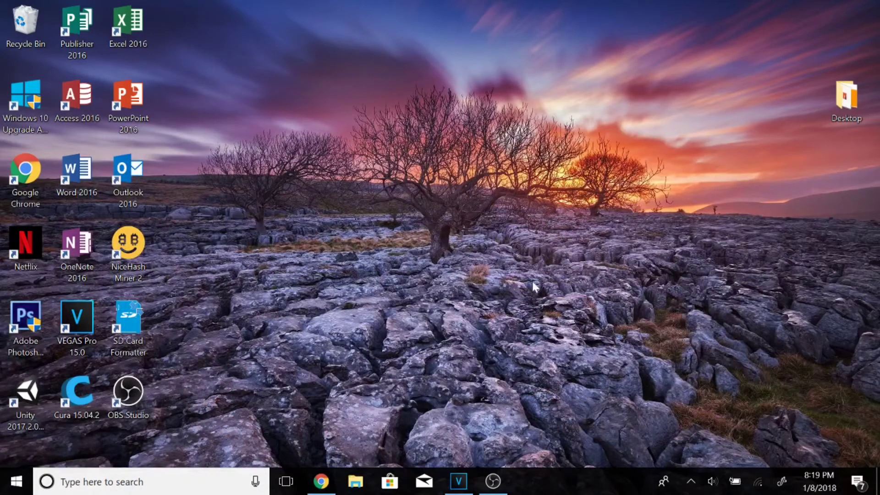
{"action": "left_click", "coordinate": [321, 482]}
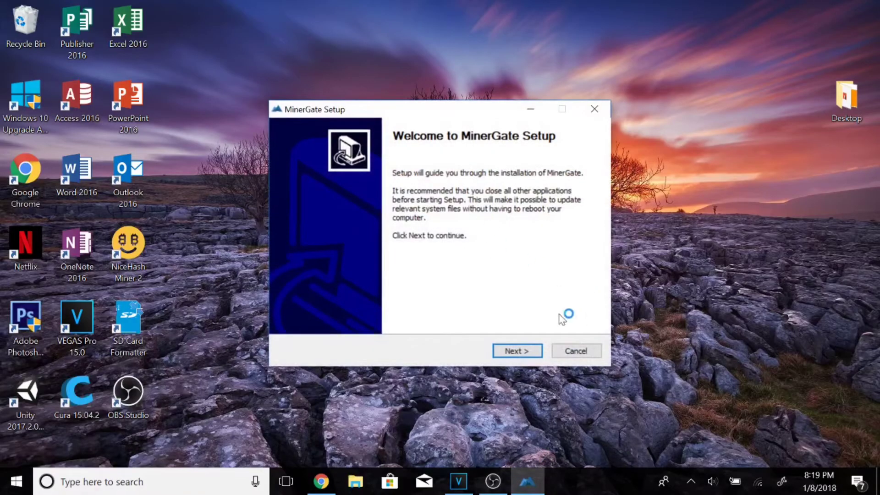
{"action": "left_click", "coordinate": [513, 351]}
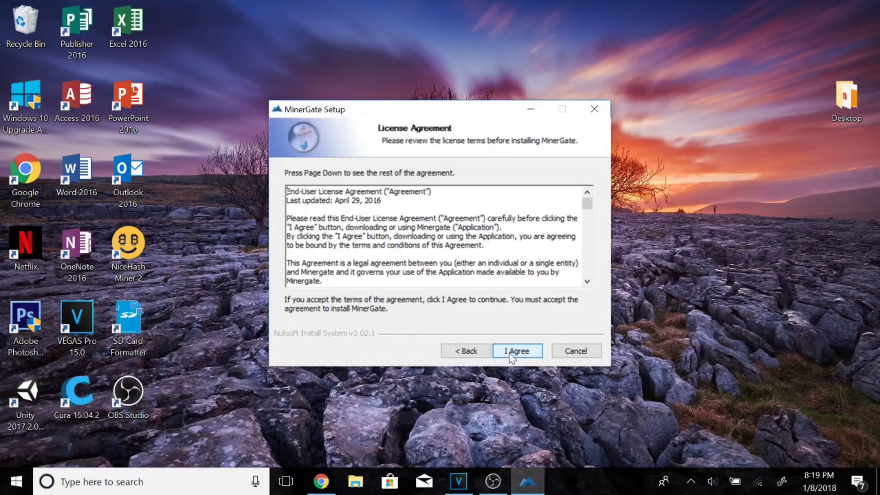
{"action": "left_click", "coordinate": [509, 354]}
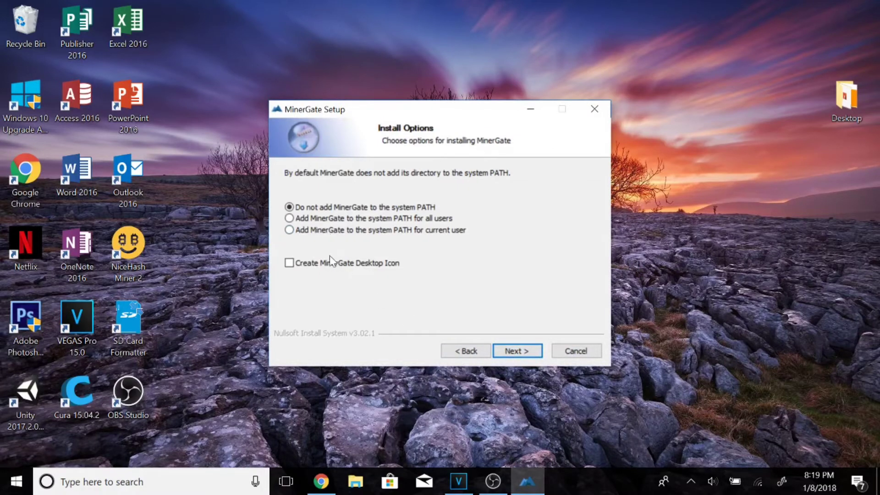
Enable the MinerGate desktop icon, keep the default install location and Start menu folder, and complete the installation.
{"action": "left_click", "coordinate": [324, 265]}
{"action": "left_click", "coordinate": [518, 350]}
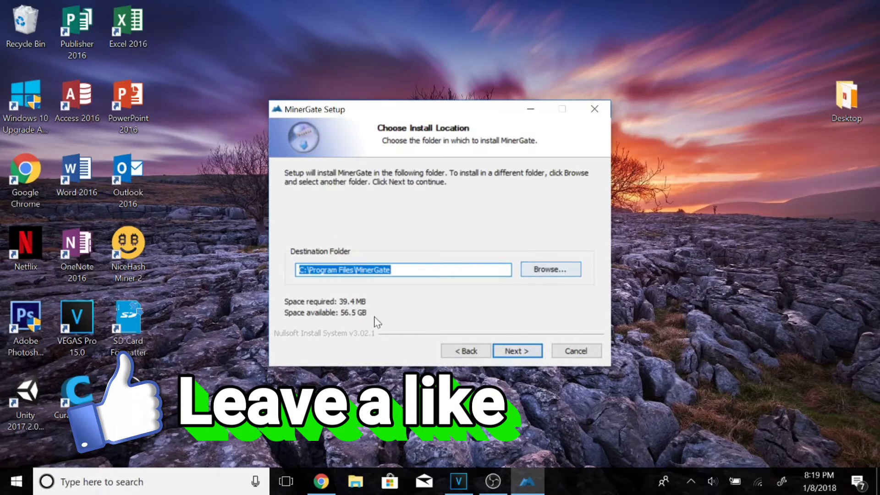
{"action": "left_click", "coordinate": [505, 350]}
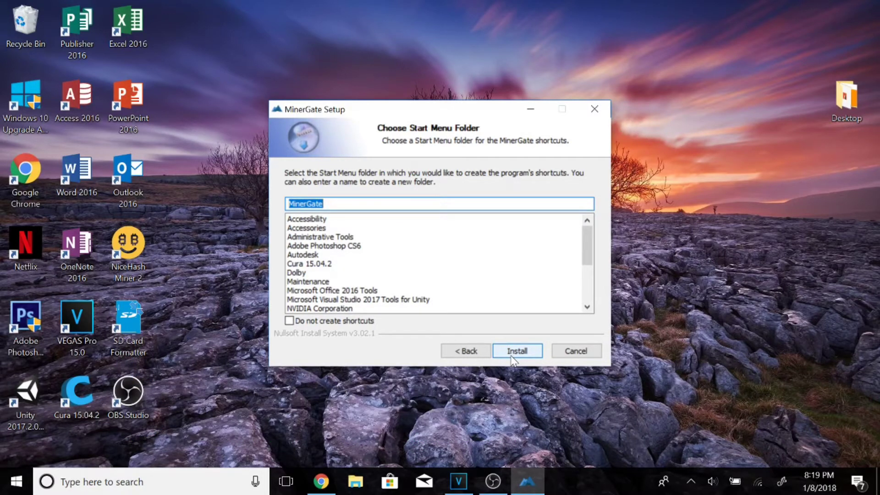
{"action": "left_click", "coordinate": [513, 357]}
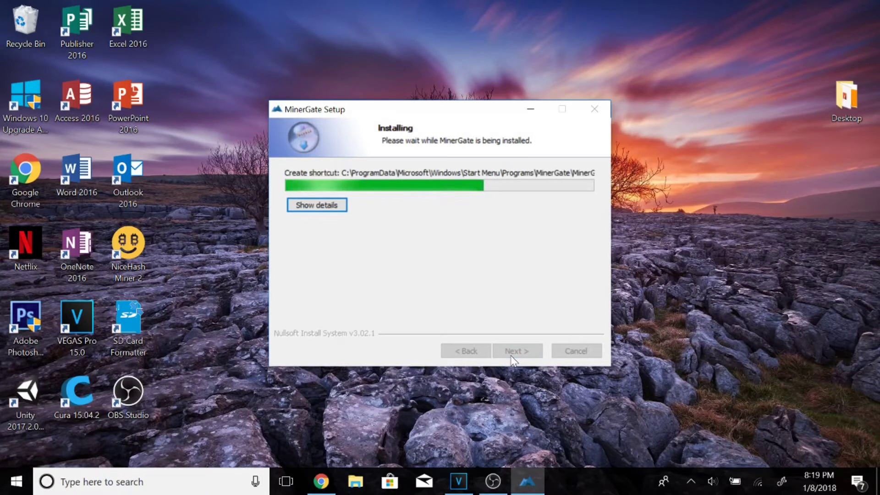
{"action": "left_click", "coordinate": [512, 351]}
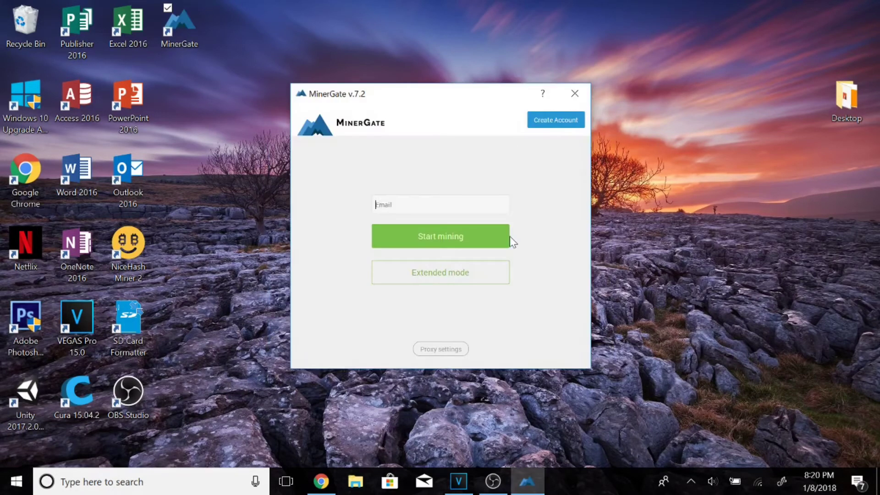
Log in to the miner in extended mode with the existing account's e-mail and password.
{"action": "left_click", "coordinate": [554, 122]}
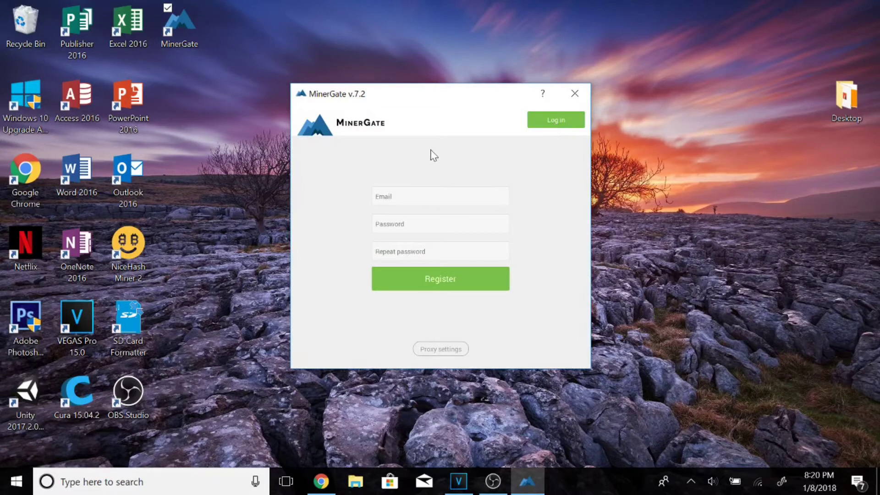
{"action": "left_click", "coordinate": [566, 123]}
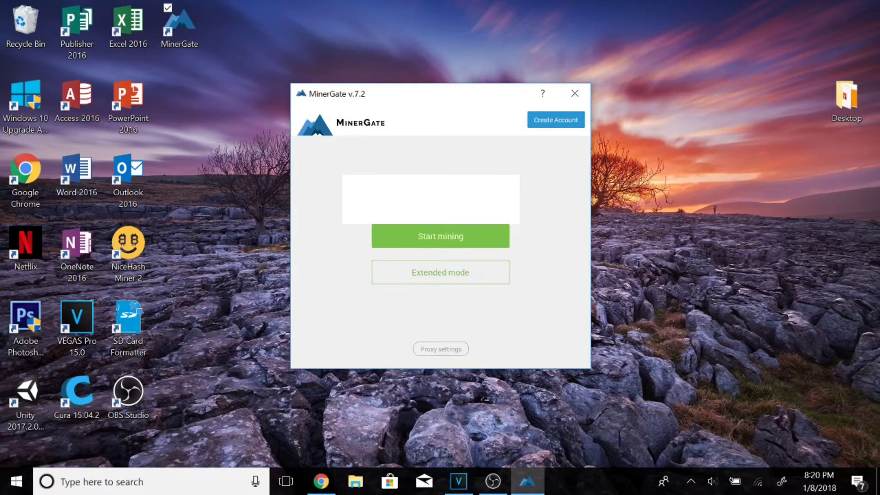
{"action": "left_click", "coordinate": [445, 270]}
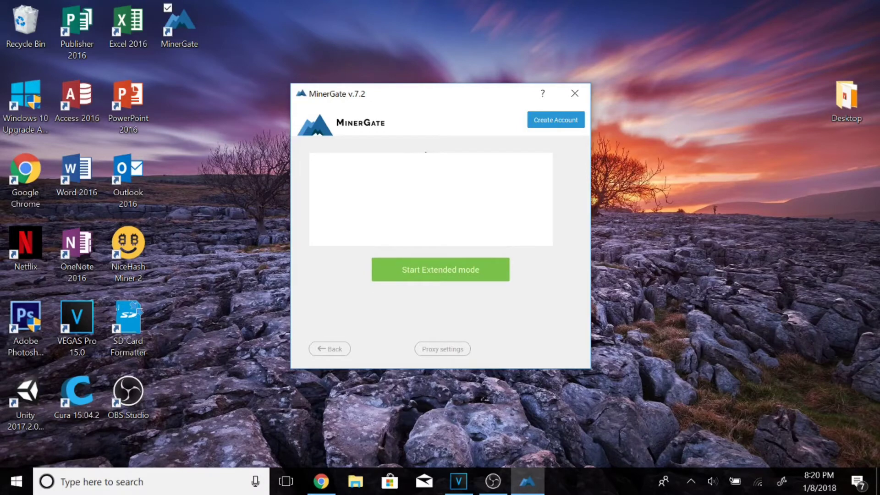
{"action": "left_click", "coordinate": [424, 276]}
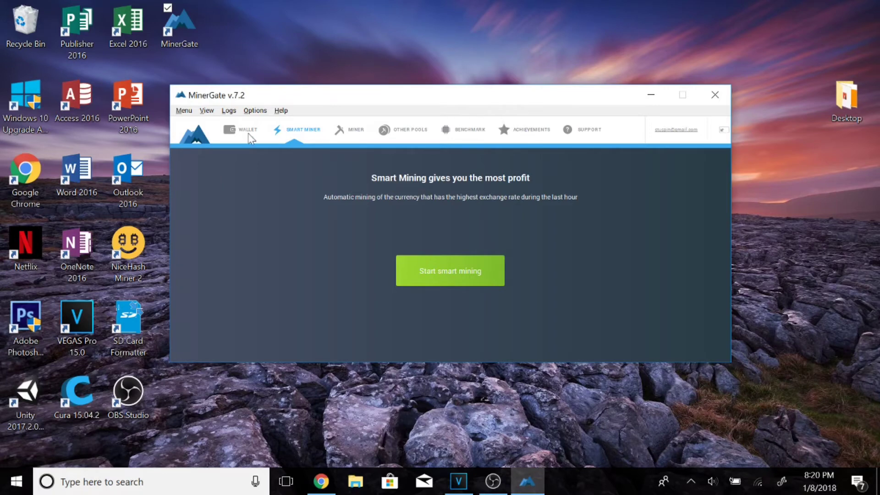
Review the coins offered for manual mining and the list of coins that can be shown or hidden.
{"action": "left_click", "coordinate": [342, 130]}
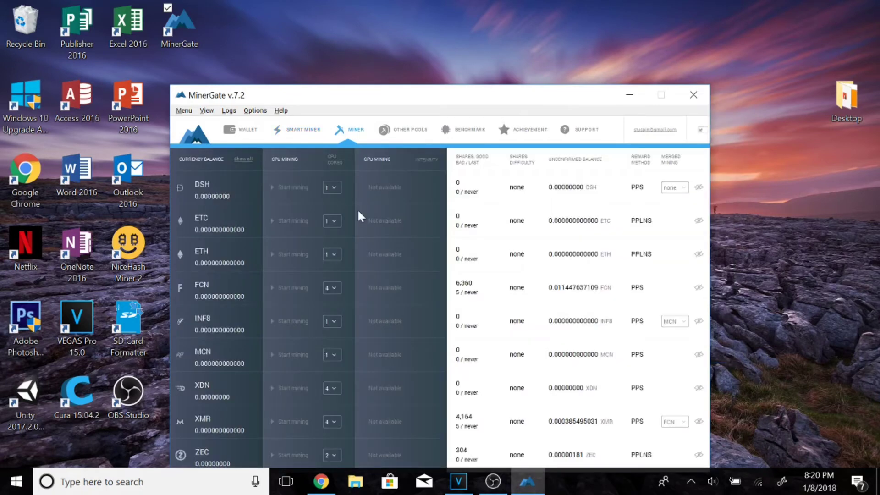
{"action": "left_click_drag", "start_coordinate": [320, 94], "coordinate": [324, 27]}
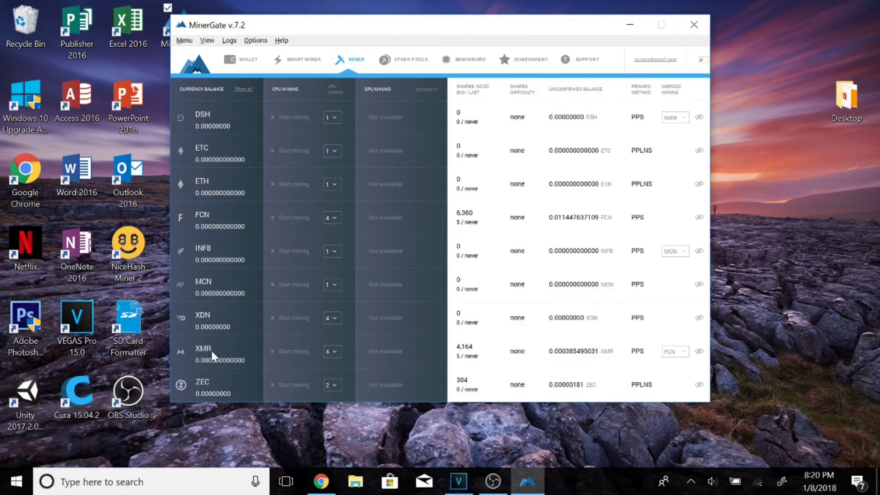
{"action": "left_click", "coordinate": [207, 40]}
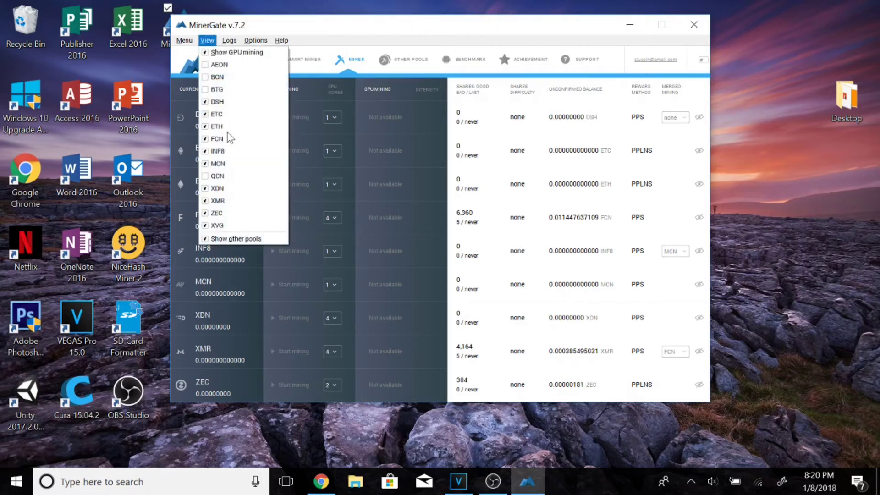
{"action": "left_click", "coordinate": [219, 178]}
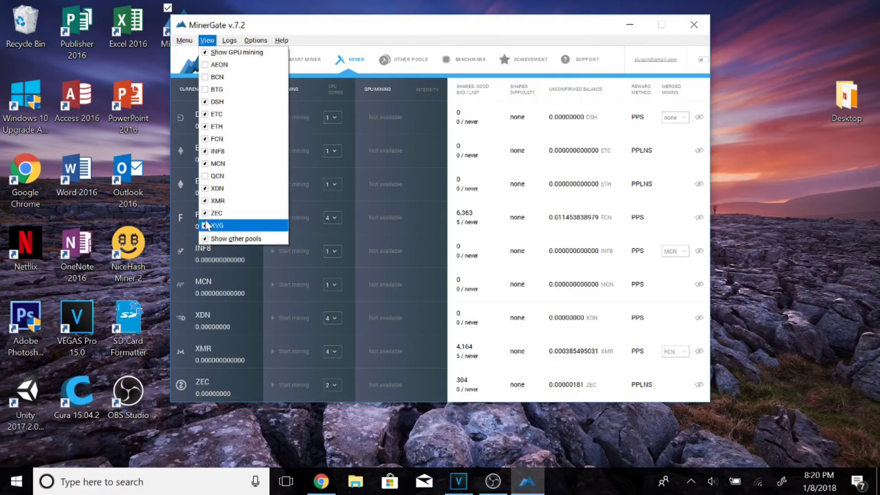
{"action": "left_click", "coordinate": [202, 313]}
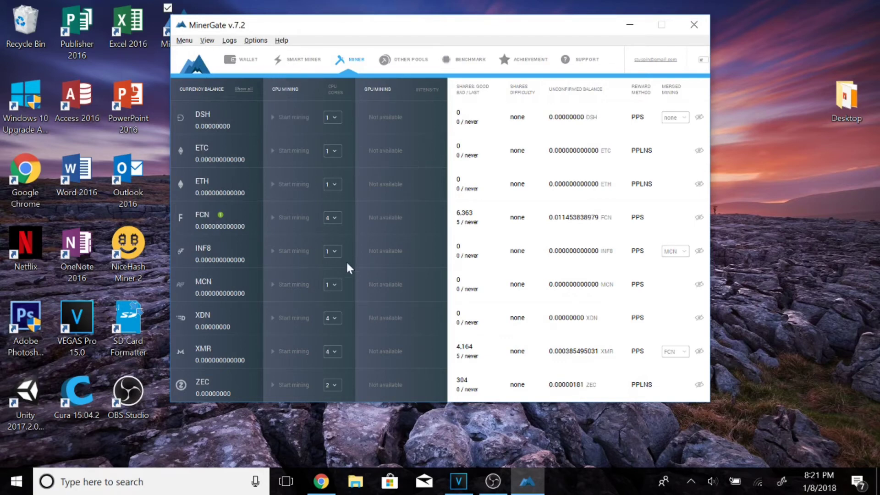
Start CPU mining of FCN with 4 cores.
{"action": "left_click", "coordinate": [333, 218]}
{"action": "left_click", "coordinate": [366, 222]}
{"action": "left_click", "coordinate": [336, 218]}
{"action": "left_click", "coordinate": [298, 218]}
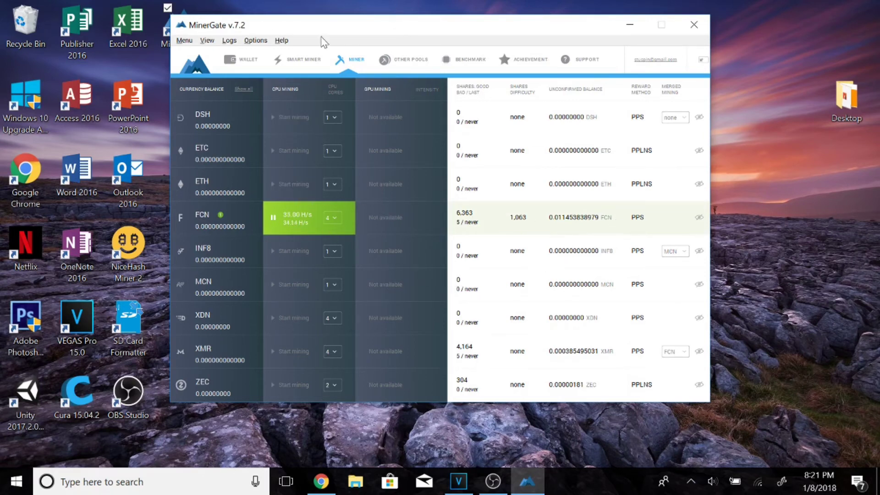
Look through the Other Pools, Benchmark, Achievement, Support and Smart Miner pages, closing the support website.
{"action": "left_click", "coordinate": [411, 59]}
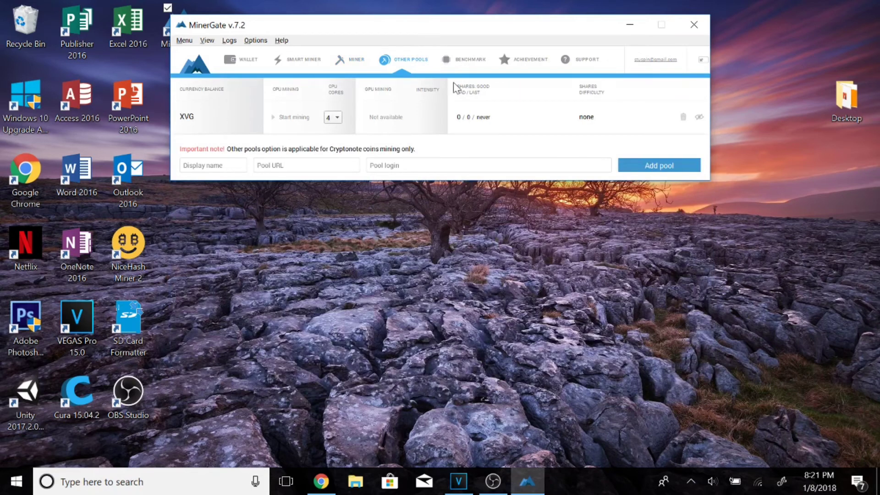
{"action": "left_click", "coordinate": [459, 68]}
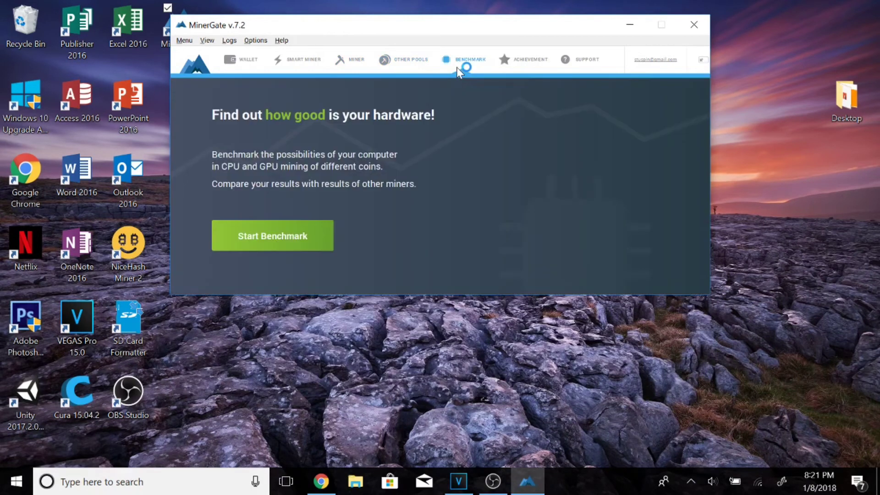
{"action": "left_click", "coordinate": [518, 64]}
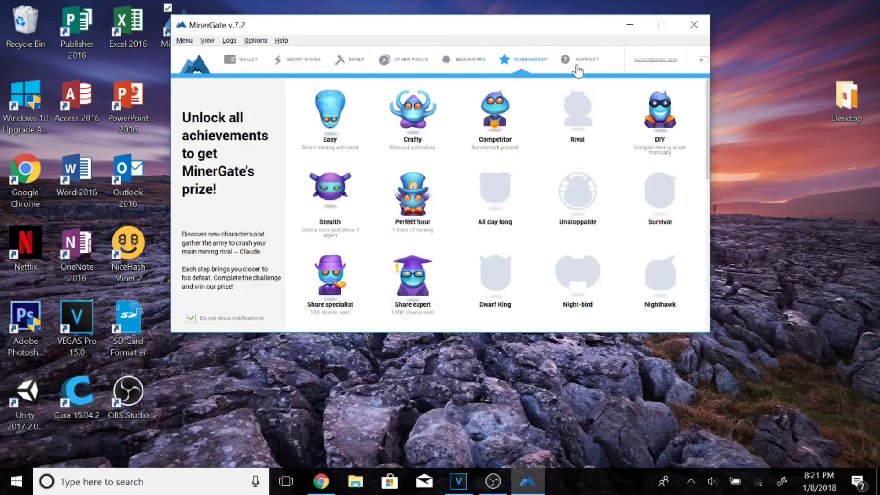
{"action": "left_click", "coordinate": [577, 63]}
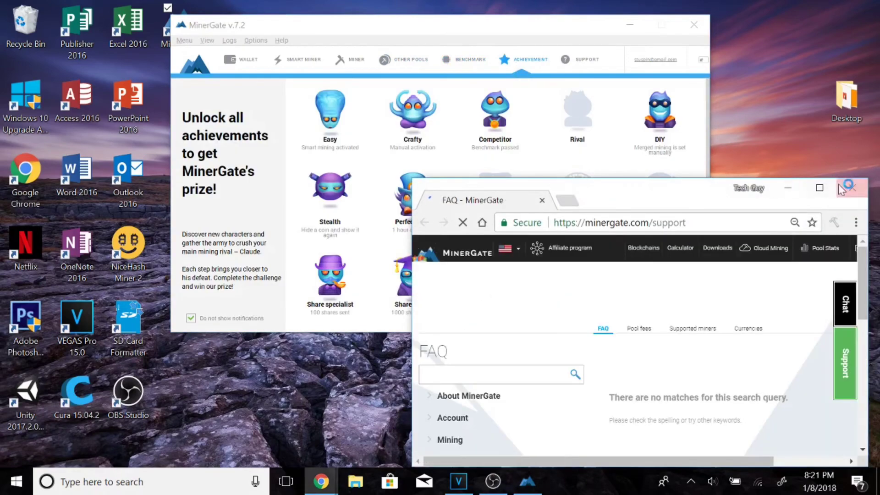
{"action": "left_click", "coordinate": [852, 188]}
{"action": "left_click", "coordinate": [344, 62]}
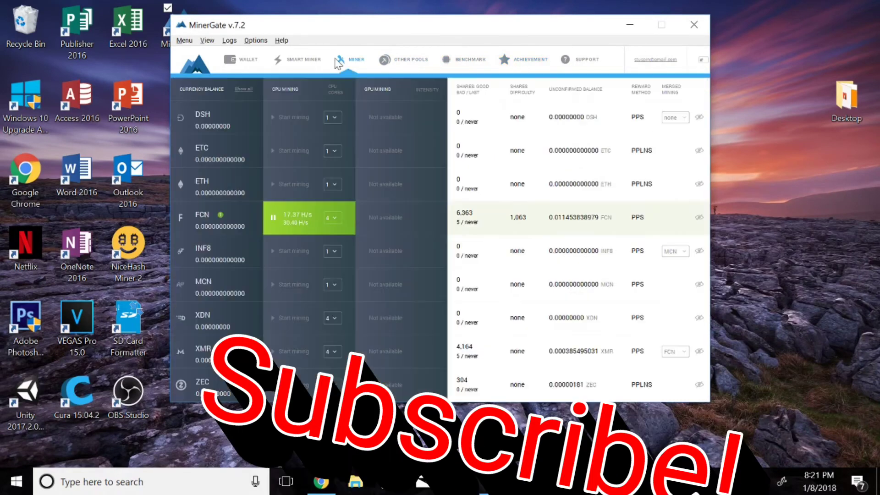
{"action": "left_click", "coordinate": [303, 60]}
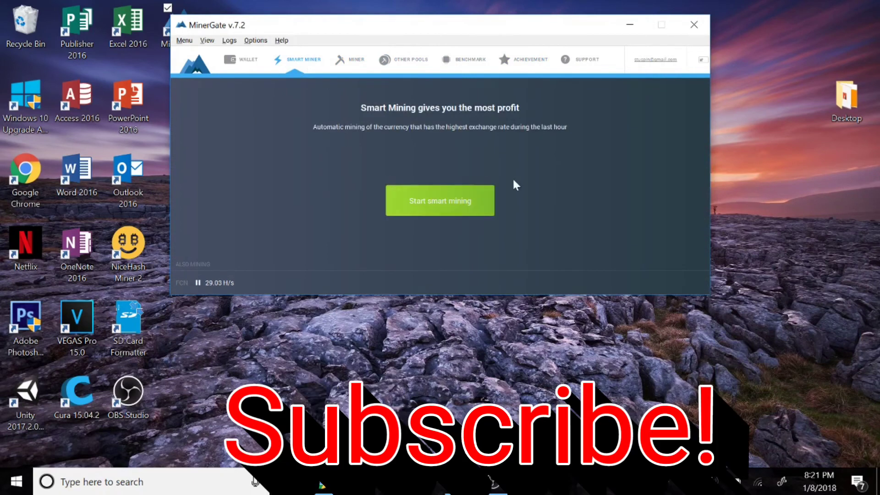
View the FCN and XMR balances in the wallet.
{"action": "left_click", "coordinate": [242, 59]}
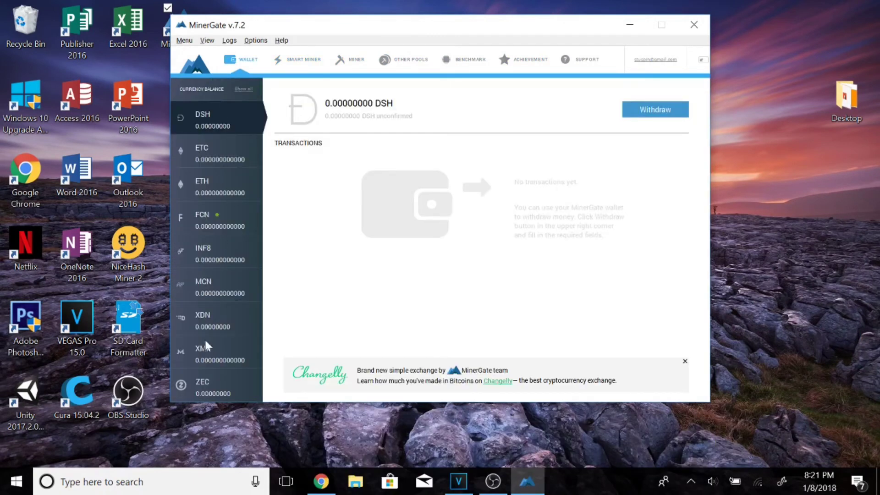
{"action": "left_click", "coordinate": [201, 226]}
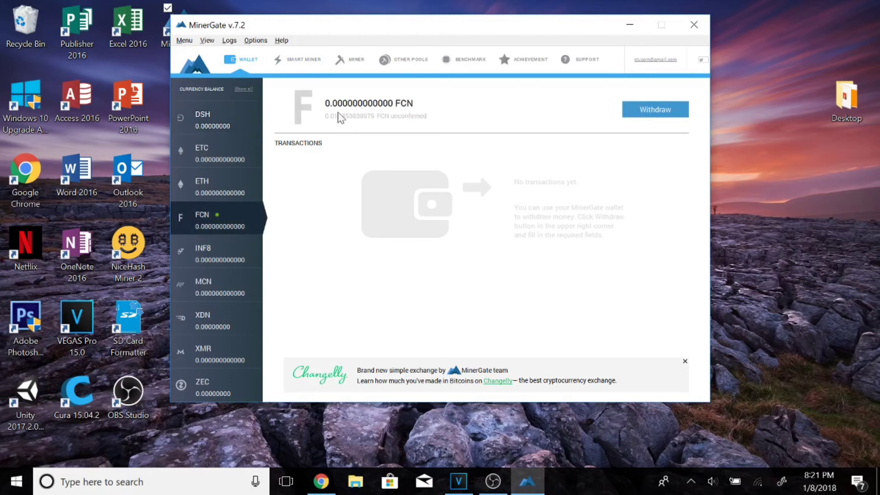
{"action": "left_click", "coordinate": [210, 364]}
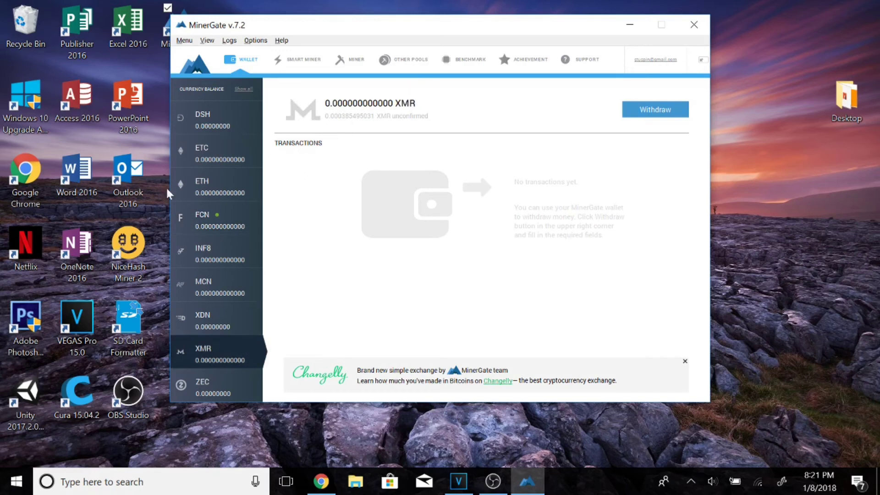
Examine the FCN withdrawal form, including the payment ID and address fields, and return to the manual mining list.
{"action": "left_click", "coordinate": [224, 219]}
{"action": "left_click", "coordinate": [664, 116]}
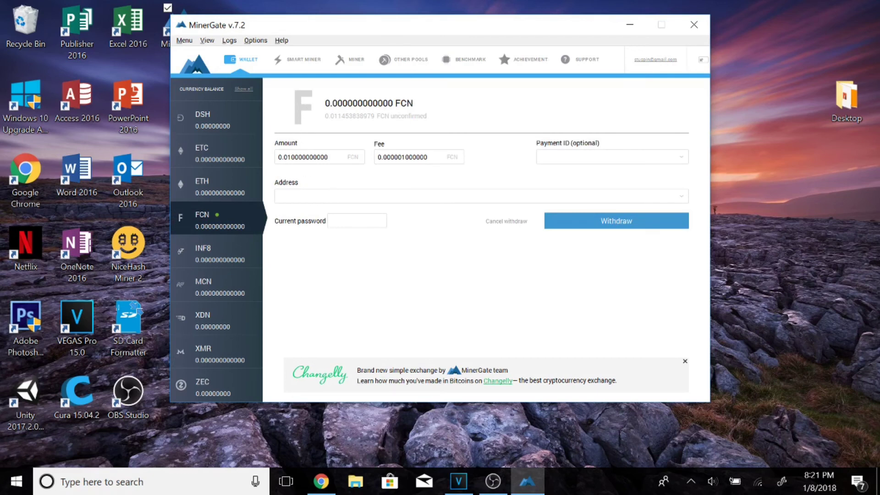
{"action": "left_click", "coordinate": [580, 155]}
{"action": "key", "text": "Tab"}
{"action": "left_click", "coordinate": [312, 64]}
{"action": "left_click", "coordinate": [364, 65]}
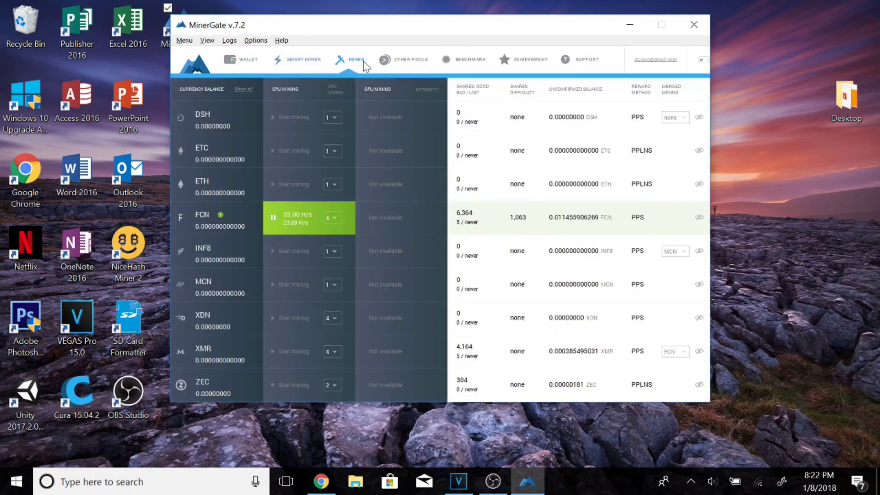